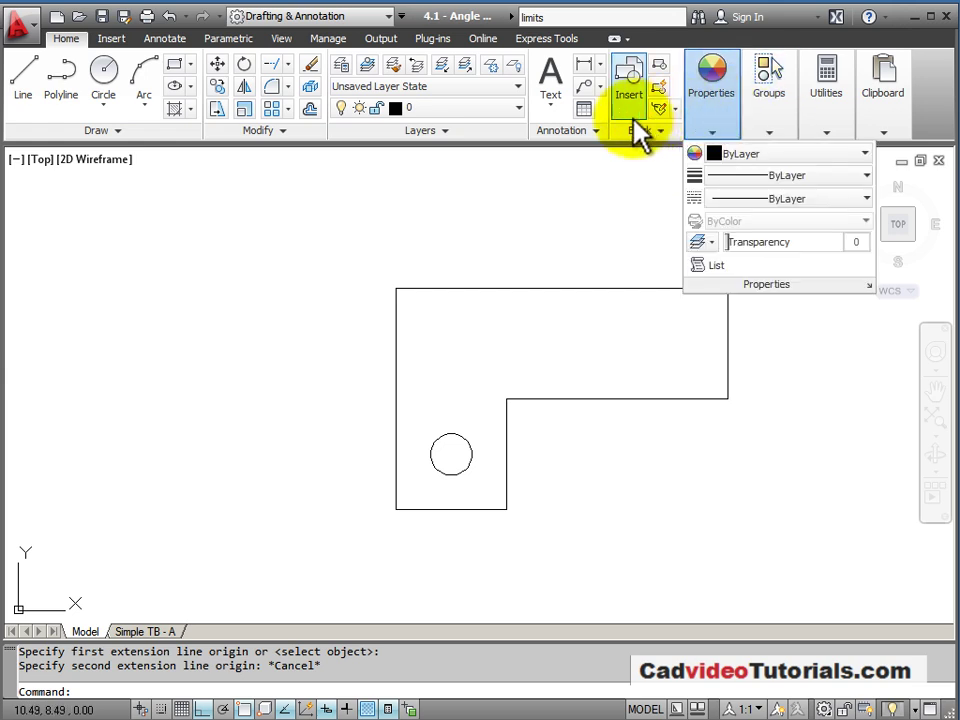
- Check the Home tab's Dimension list, then bring up the Annotate tab's dimension tools
left_click(597, 66)
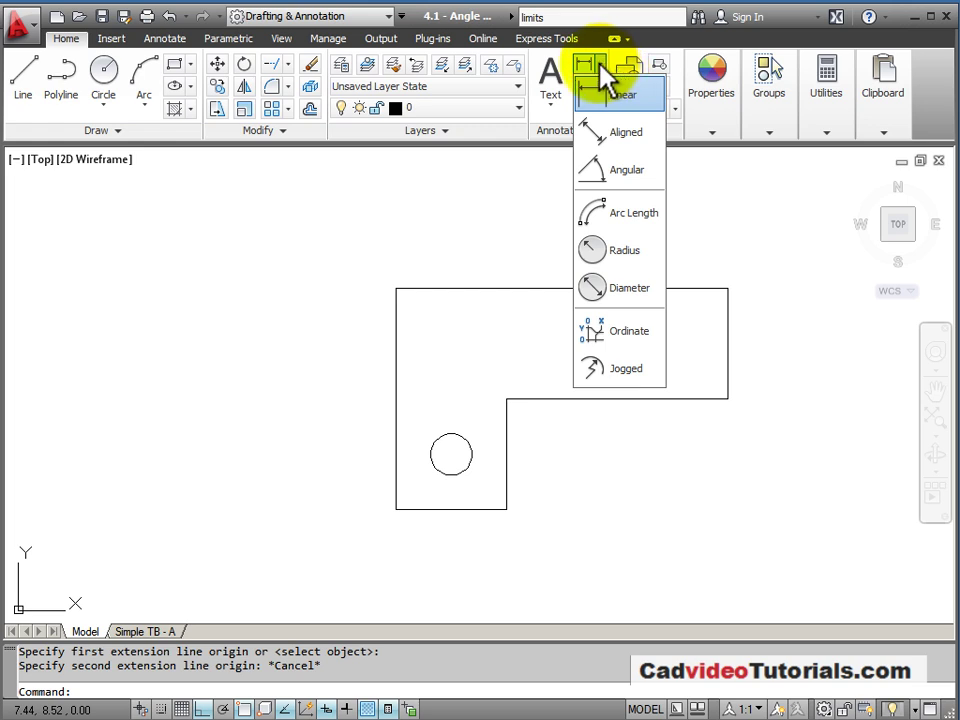
left_click(429, 216)
left_click(168, 40)
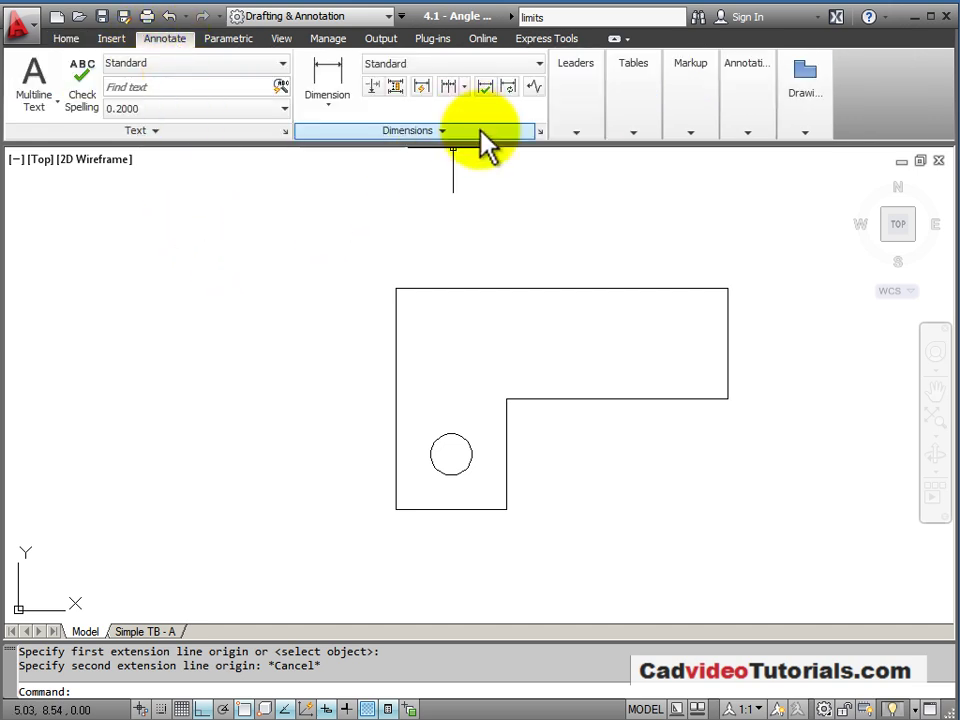
- Start a linear dimension with Object Snap re-enabled, including Endpoint snapping
left_click(331, 96)
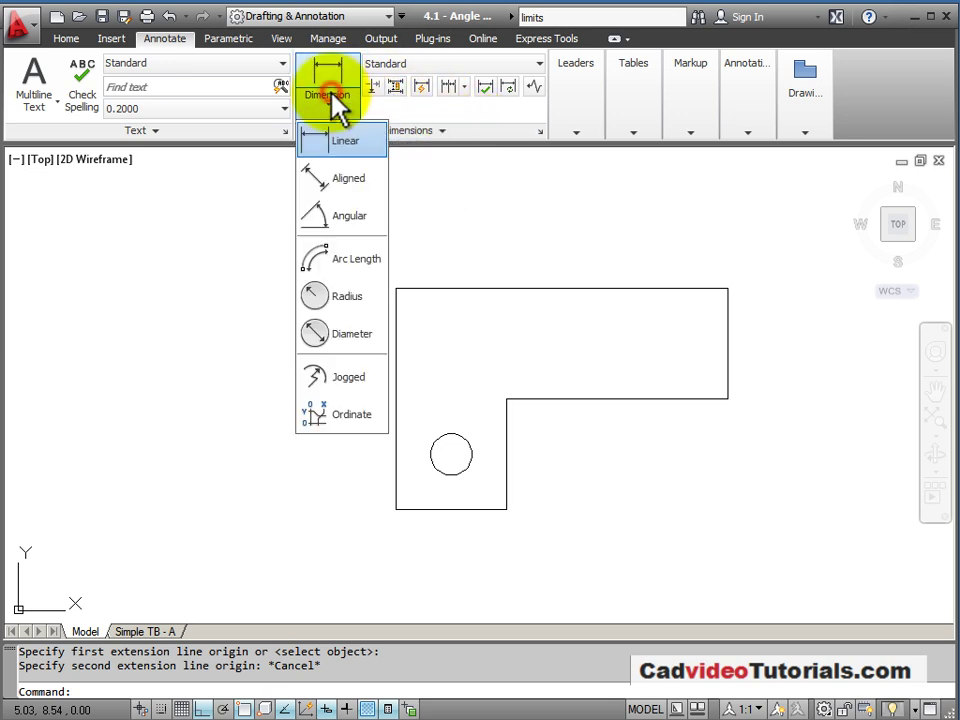
left_click(345, 140)
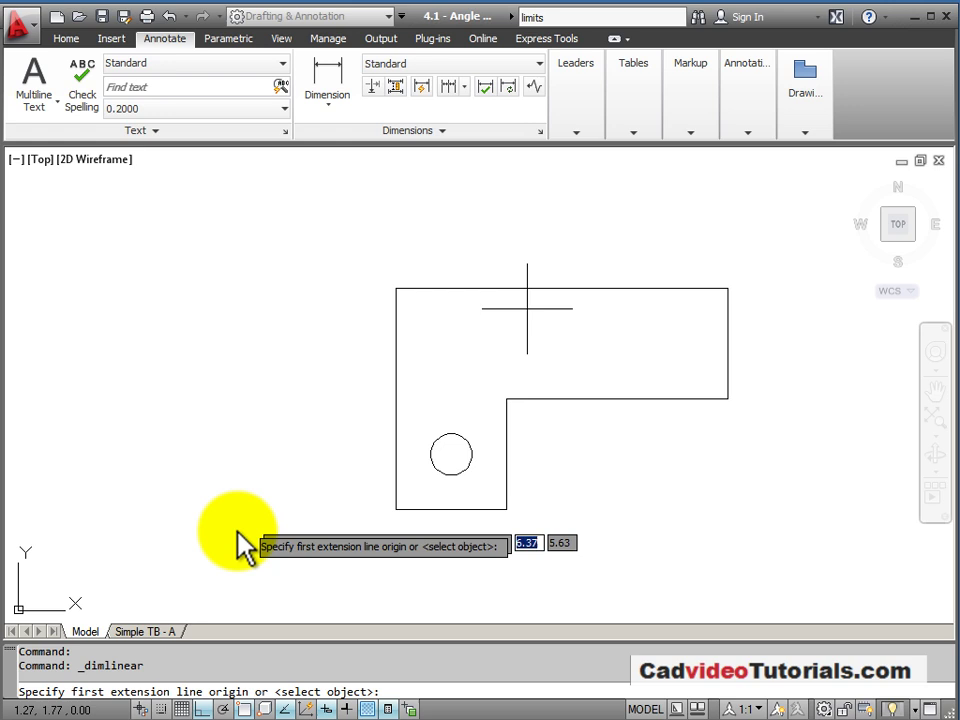
left_click(247, 708)
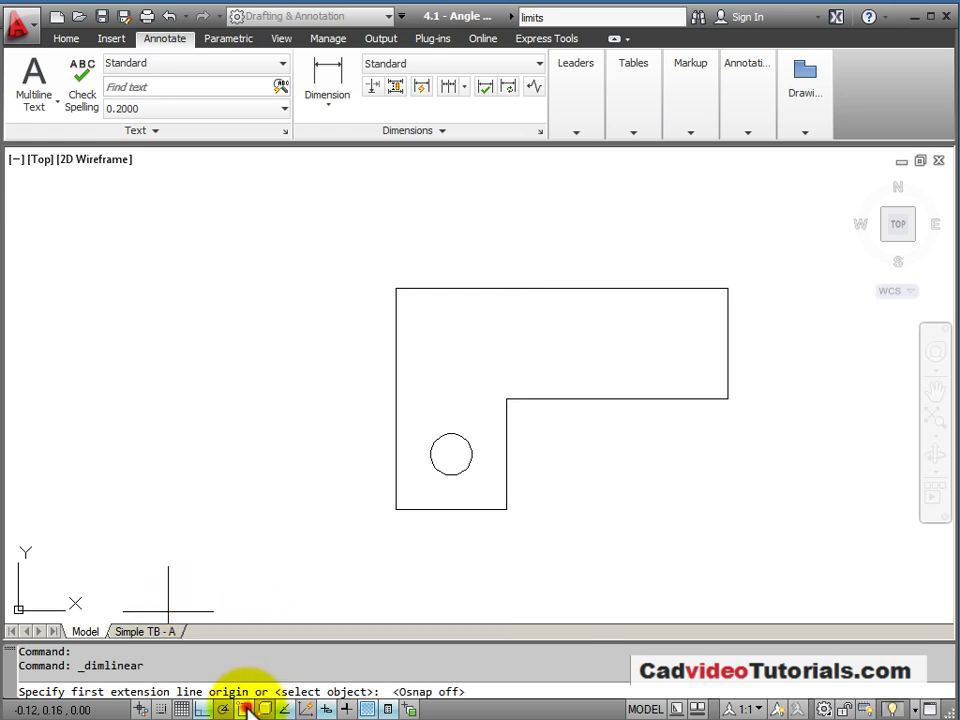
right_click(247, 708)
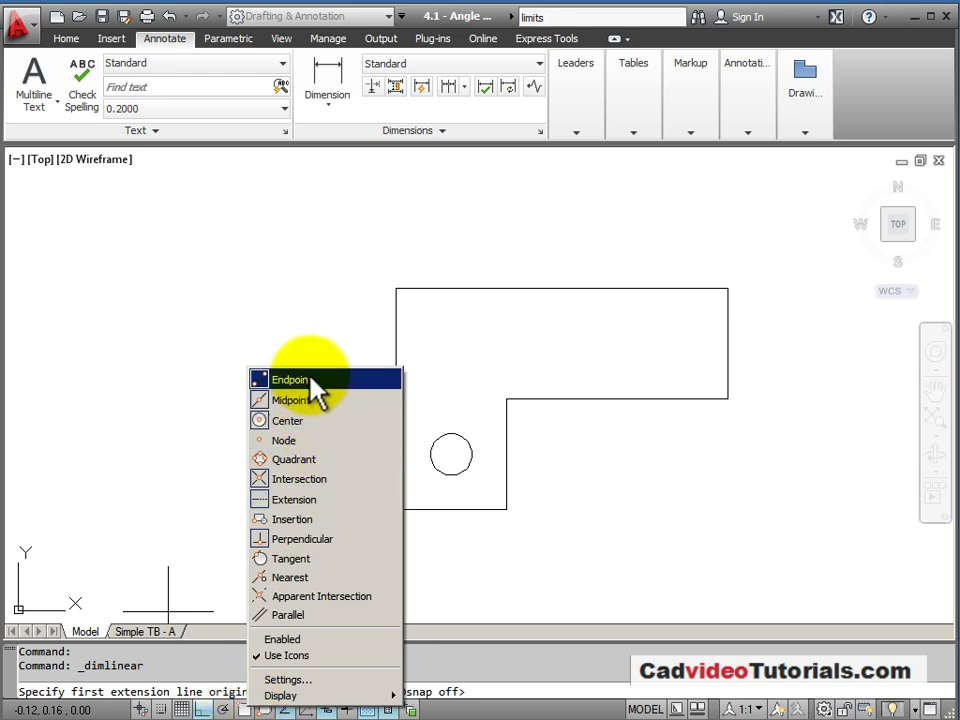
left_click(247, 708)
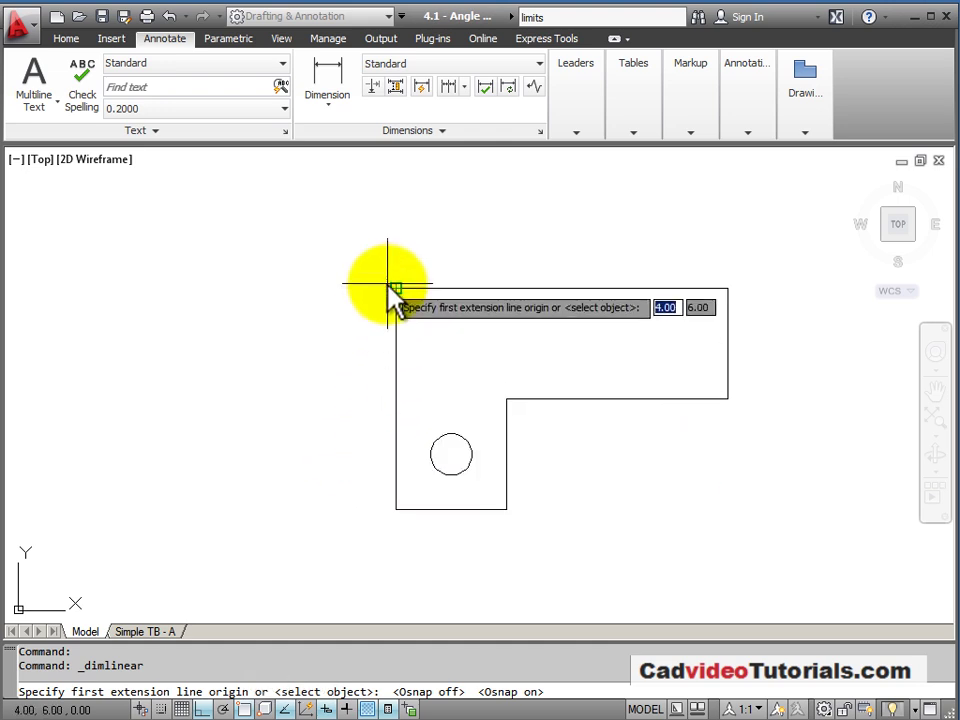
- Dimension the bottom edge as 2.0000 and the overall width as 6.0000 below the bracket, turning Ortho off
left_click(396, 509)
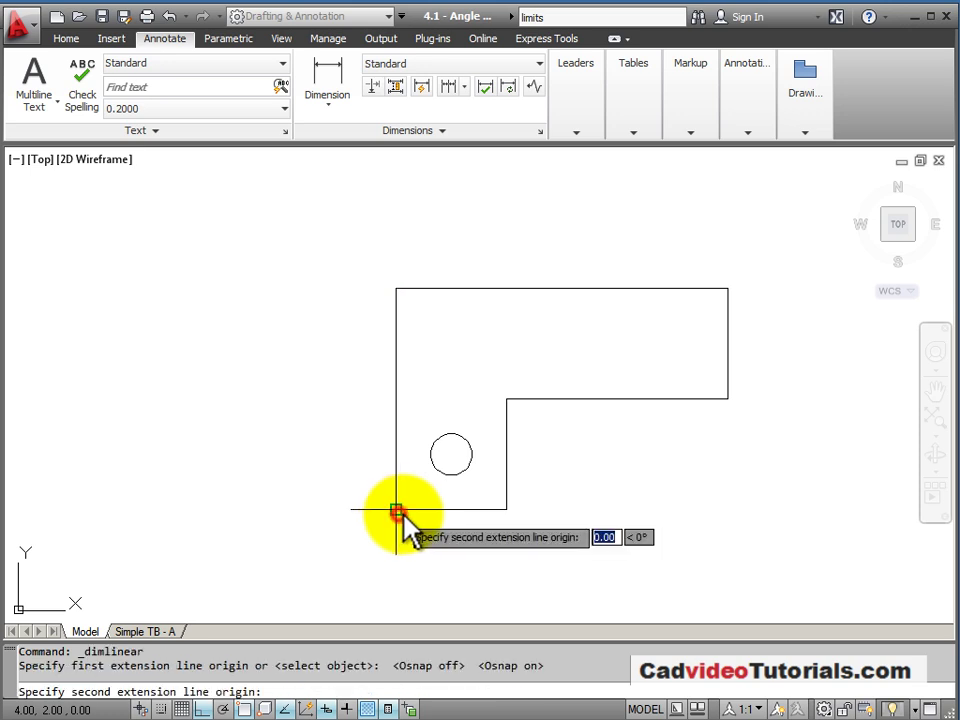
left_click(506, 509)
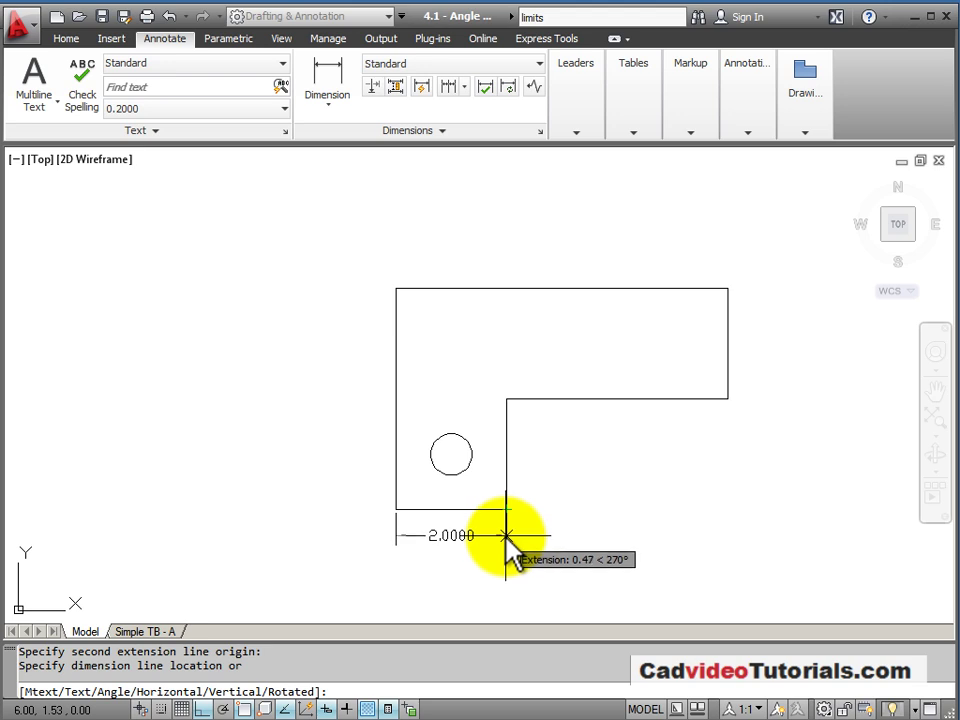
left_click(506, 536)
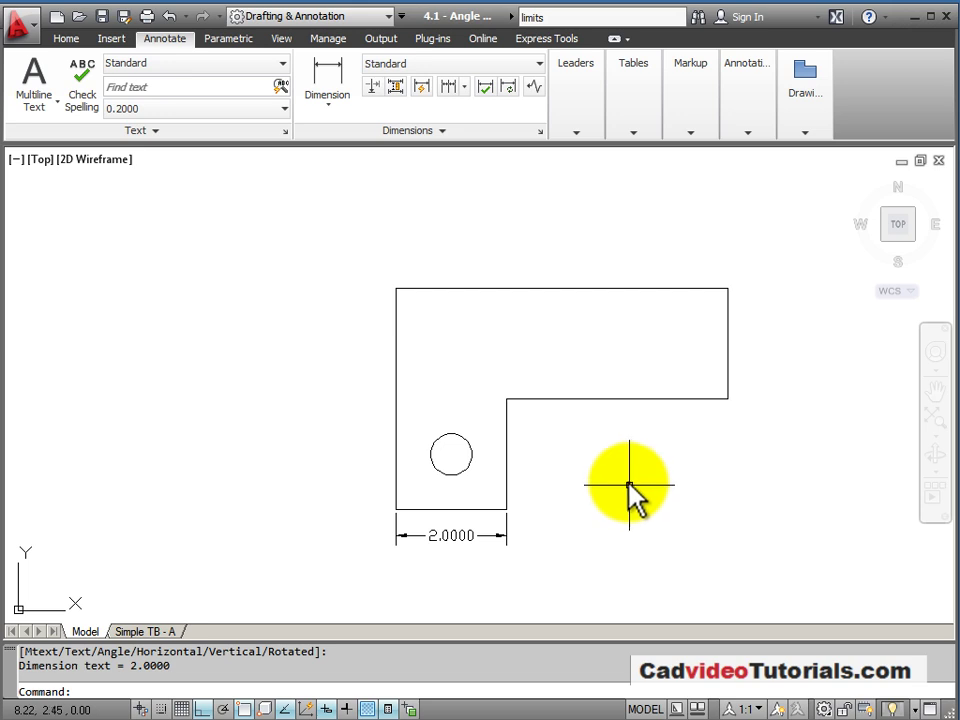
left_click(324, 80)
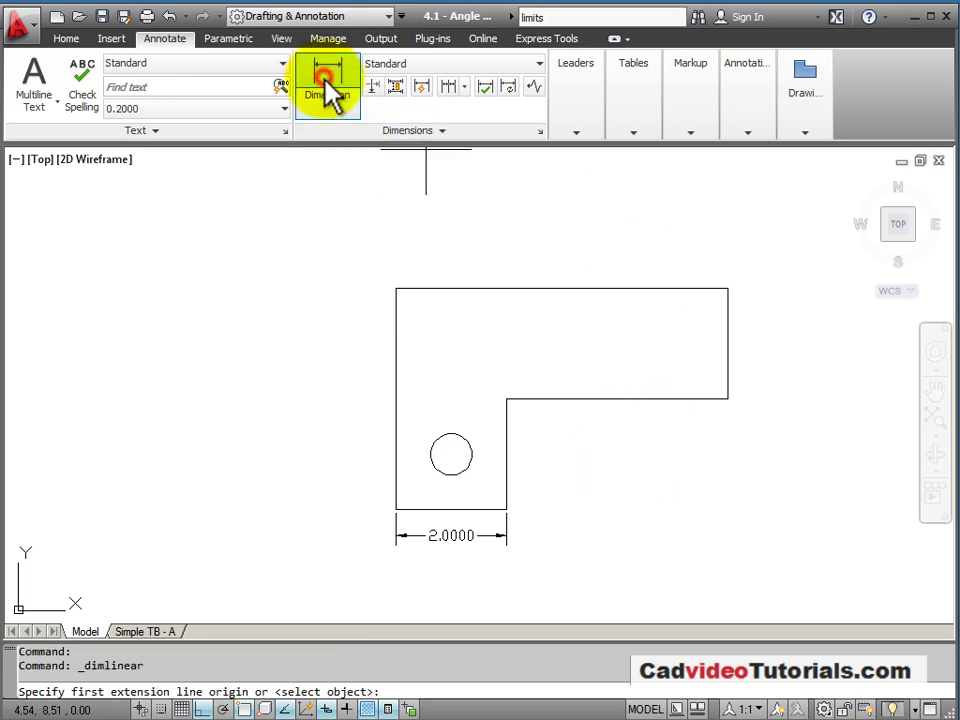
left_click(396, 513)
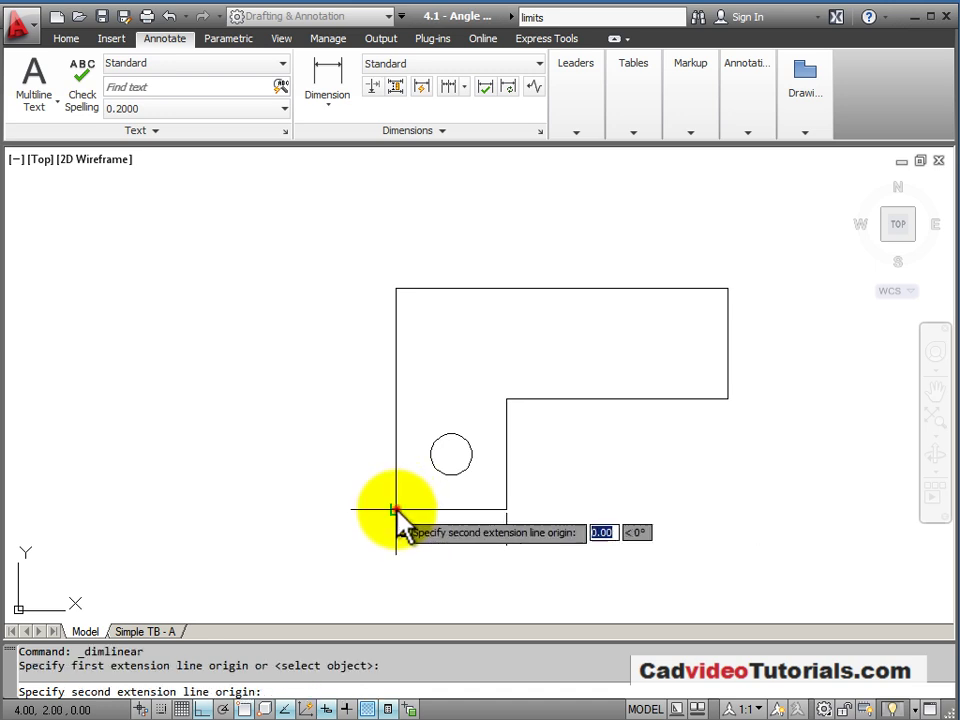
left_click(727, 399)
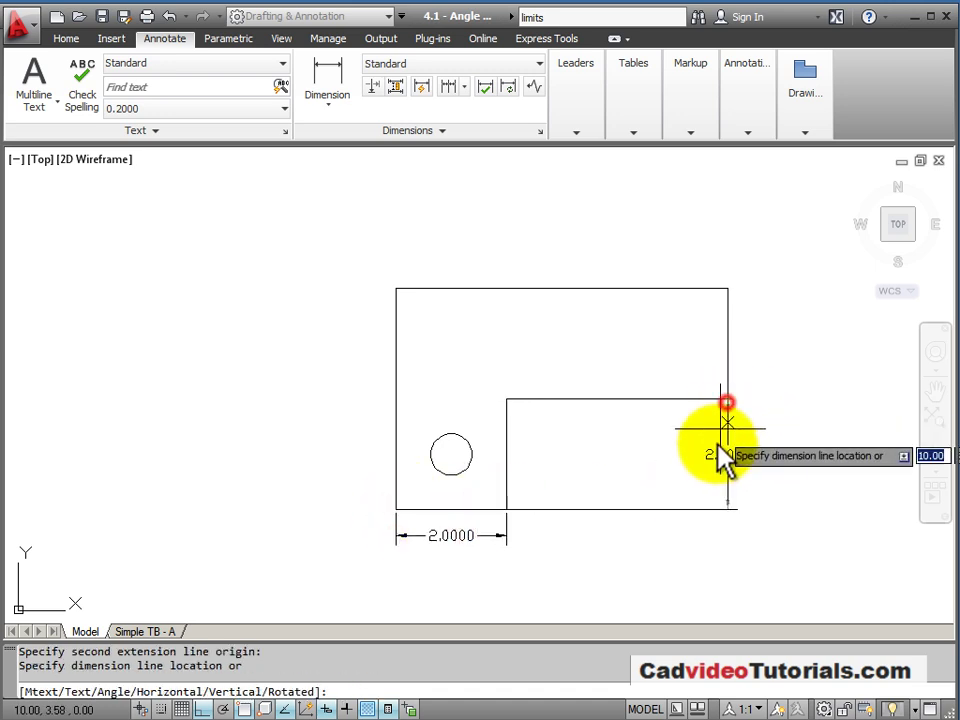
left_click(668, 564)
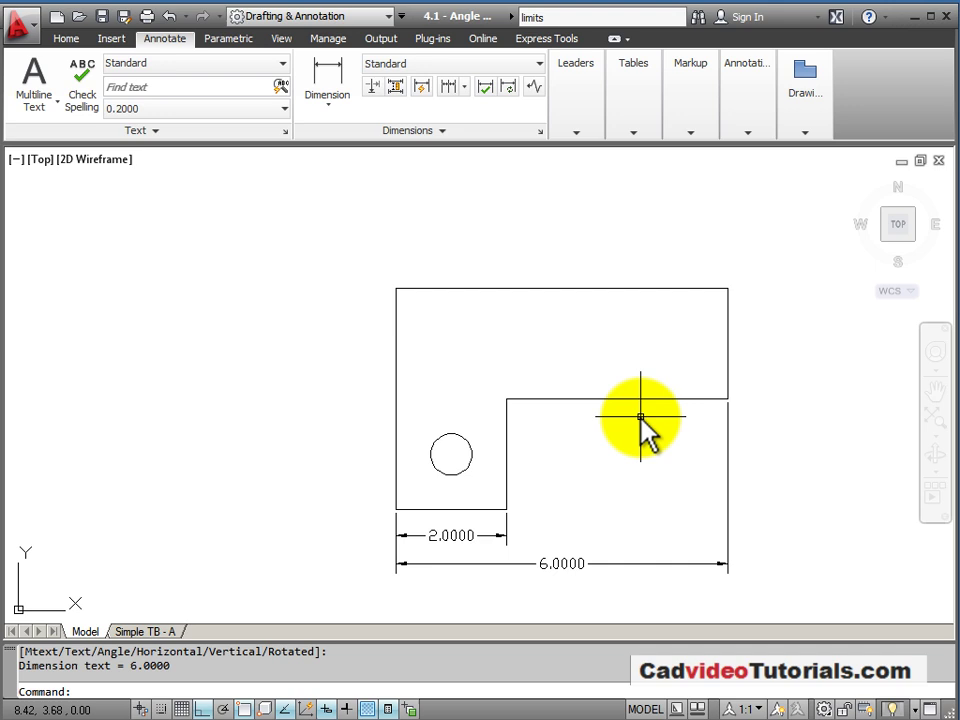
key("F8")
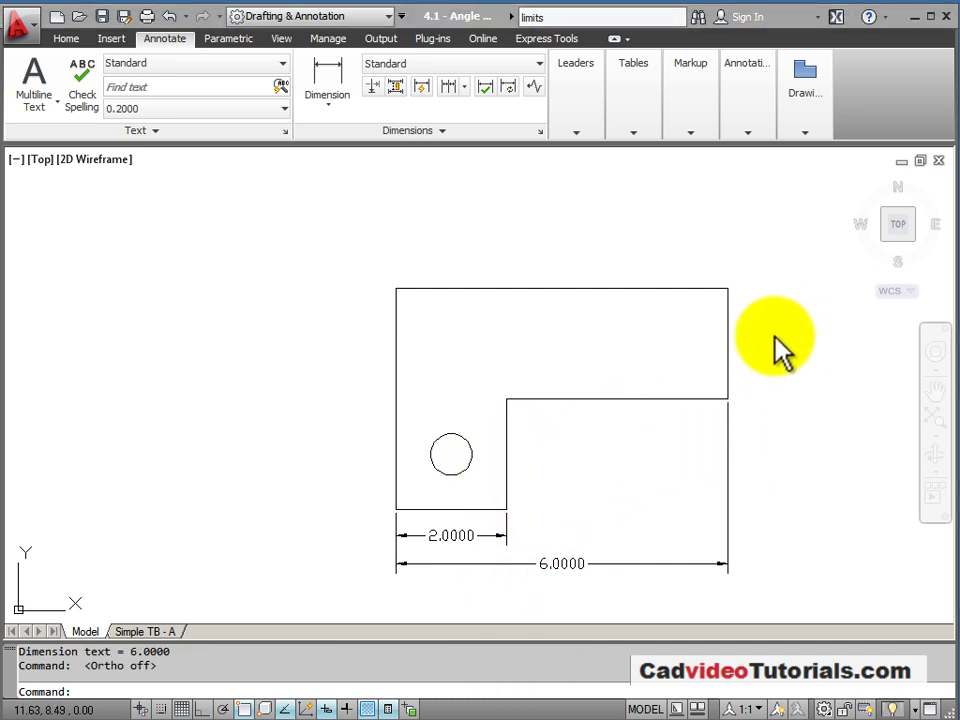
- Add right-side vertical dimensions: 2.0000 for the step and 4.0000 for the full height
left_click(331, 95)
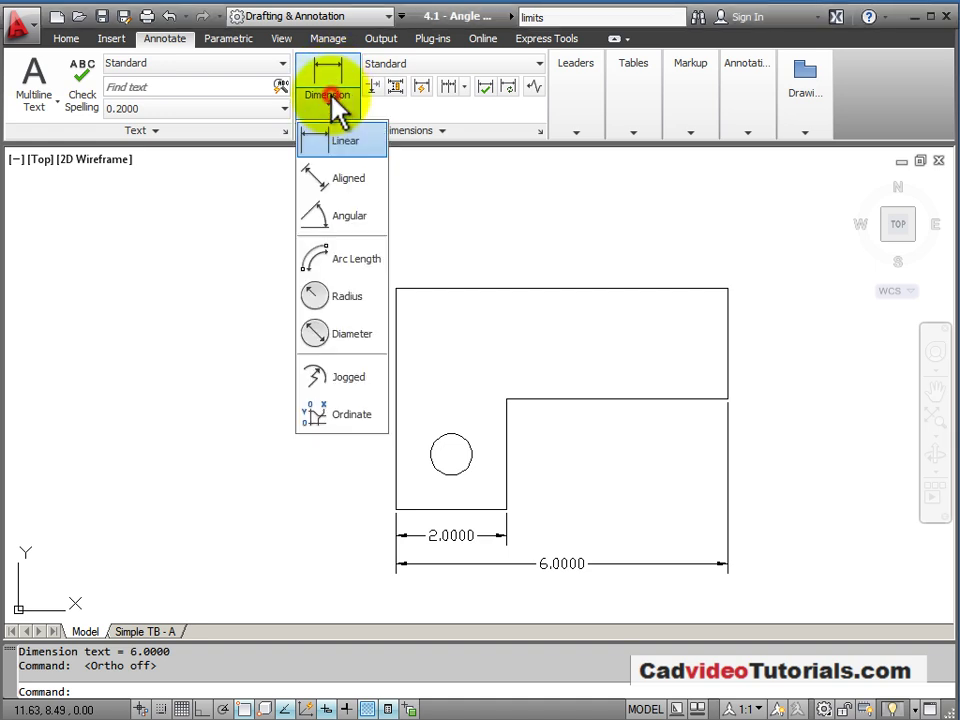
left_click(350, 142)
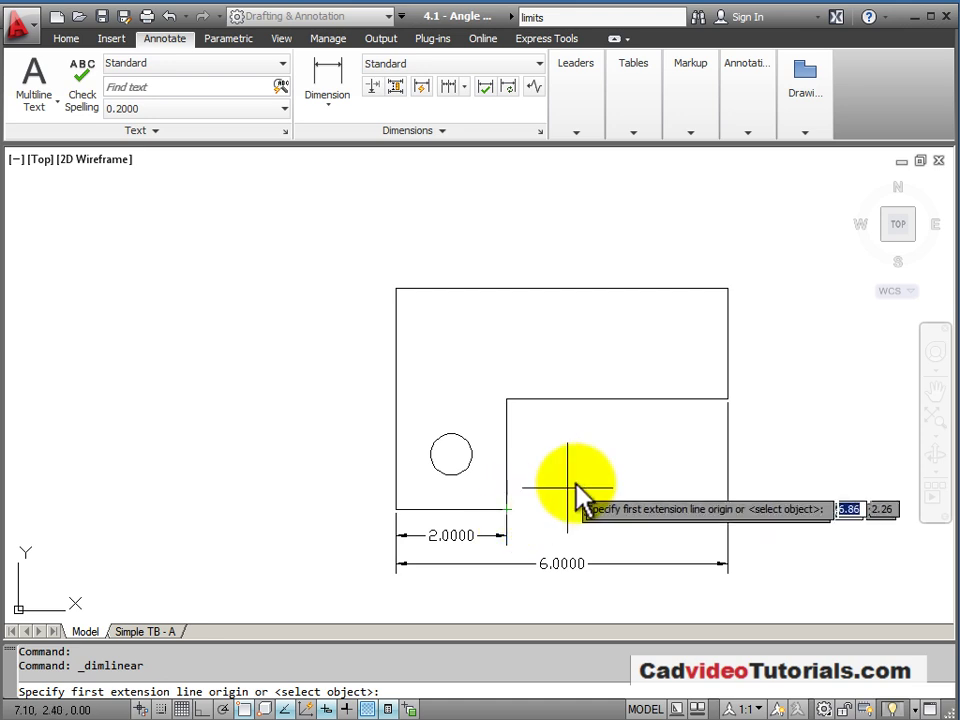
left_click(728, 398)
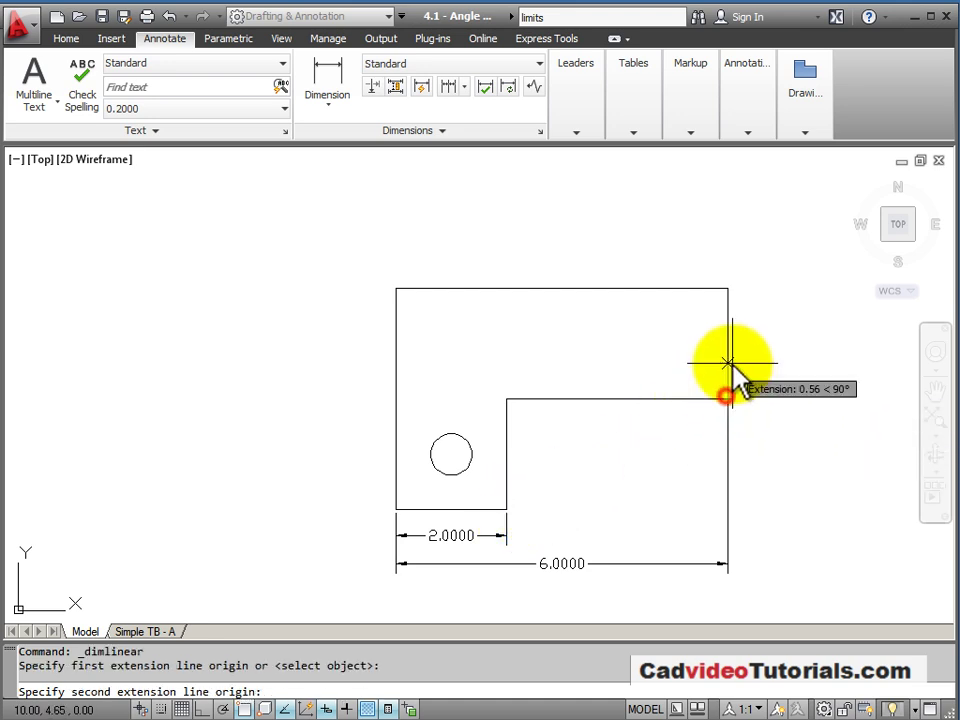
left_click(728, 289)
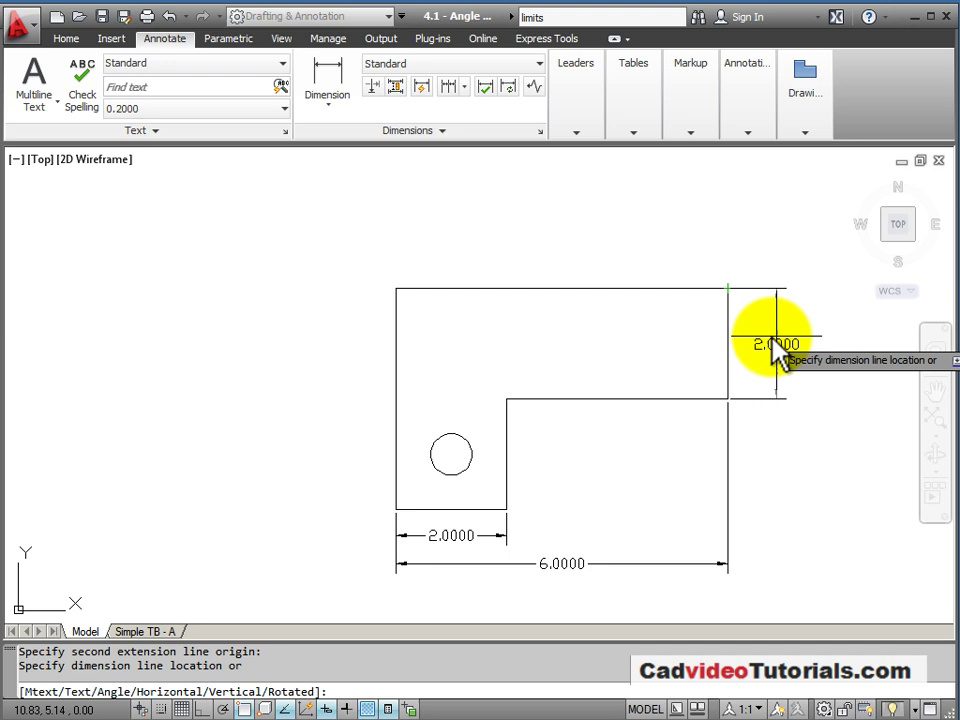
left_click(769, 338)
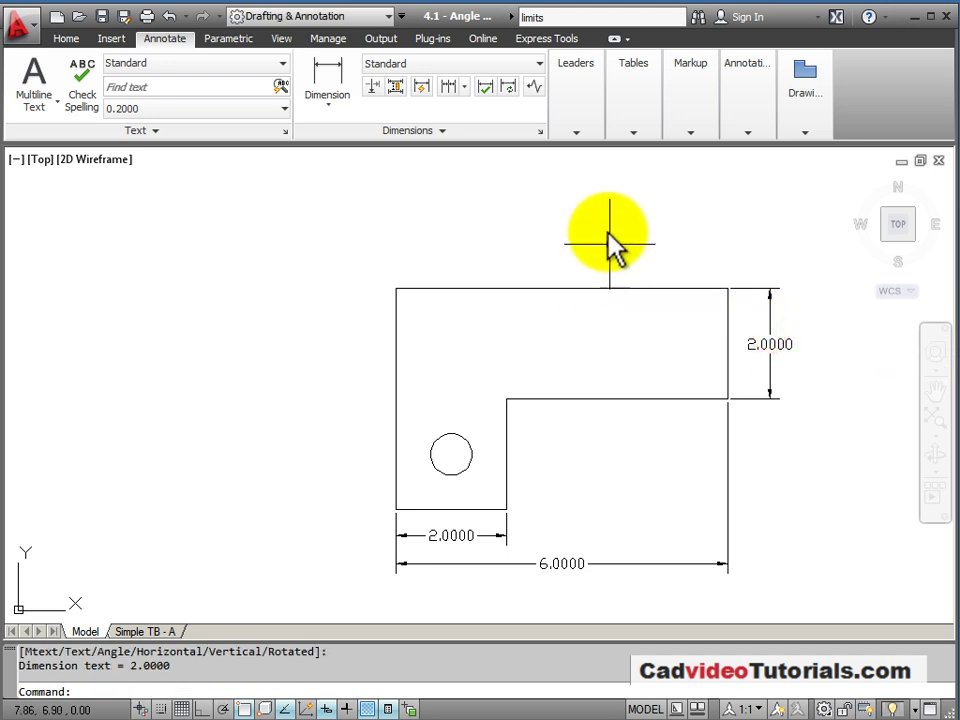
left_click(330, 72)
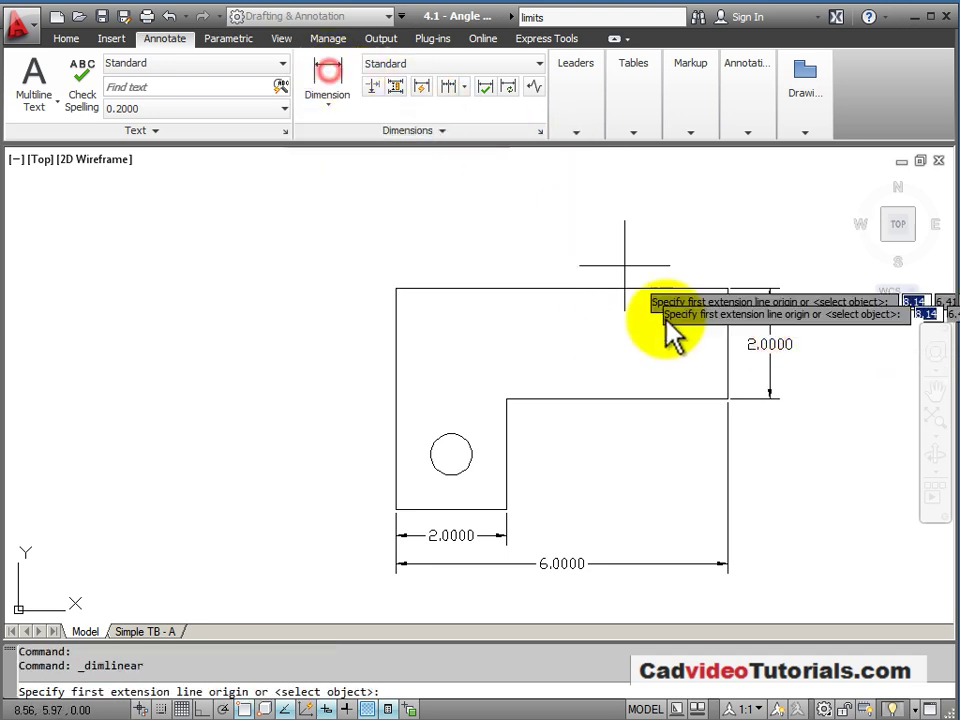
left_click(728, 289)
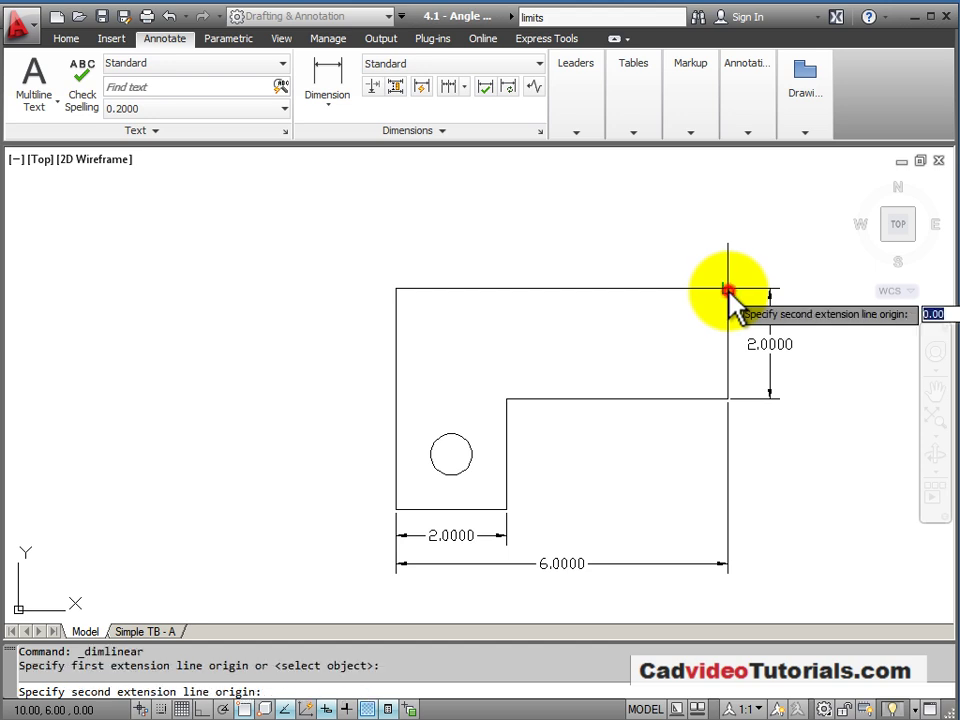
left_click(507, 509)
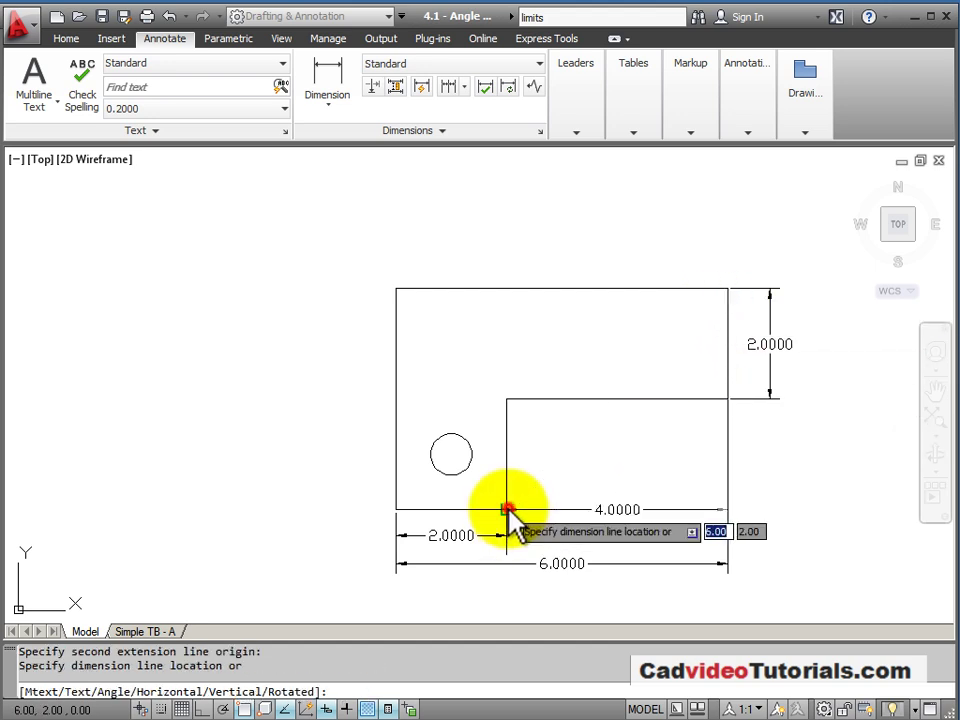
left_click(811, 484)
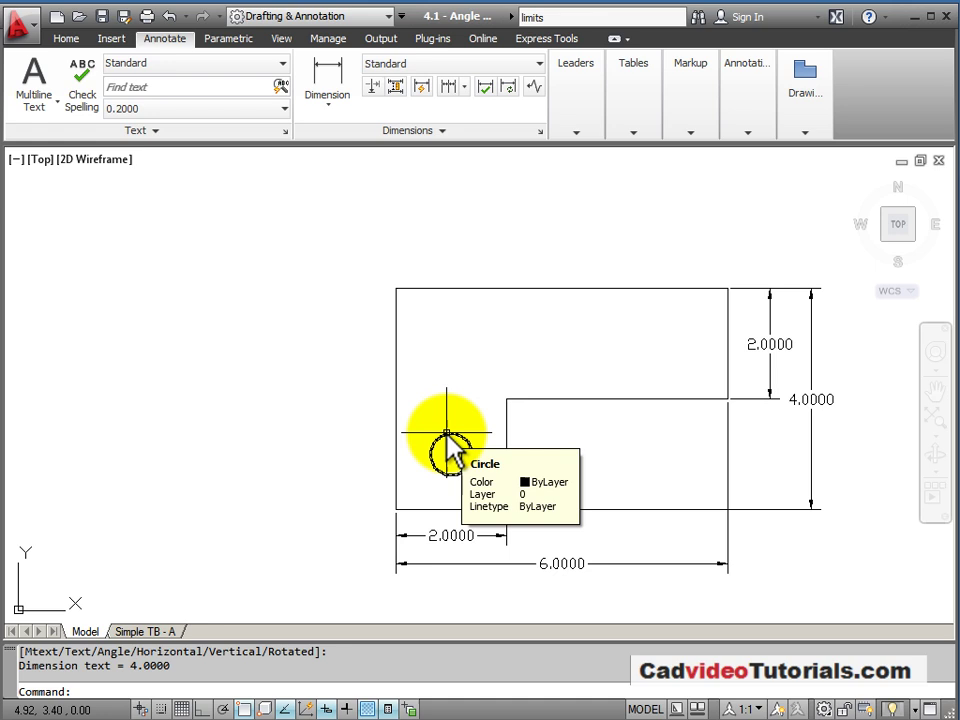
- Add a Ø0.7500 diameter dimension to the hole with its label up-left of the circle
left_click(338, 96)
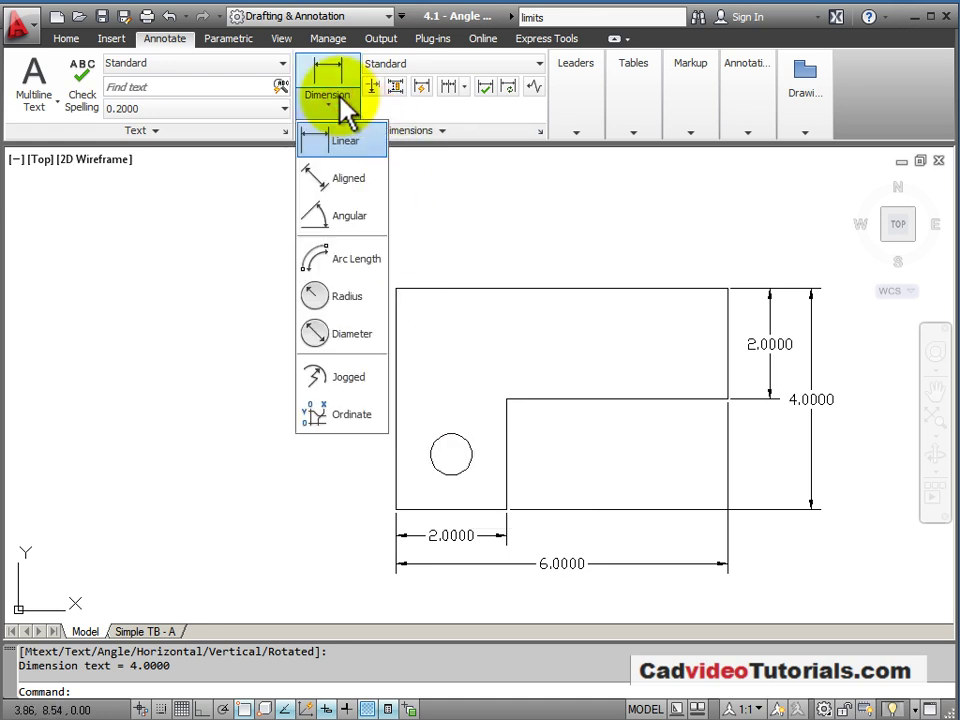
left_click(339, 337)
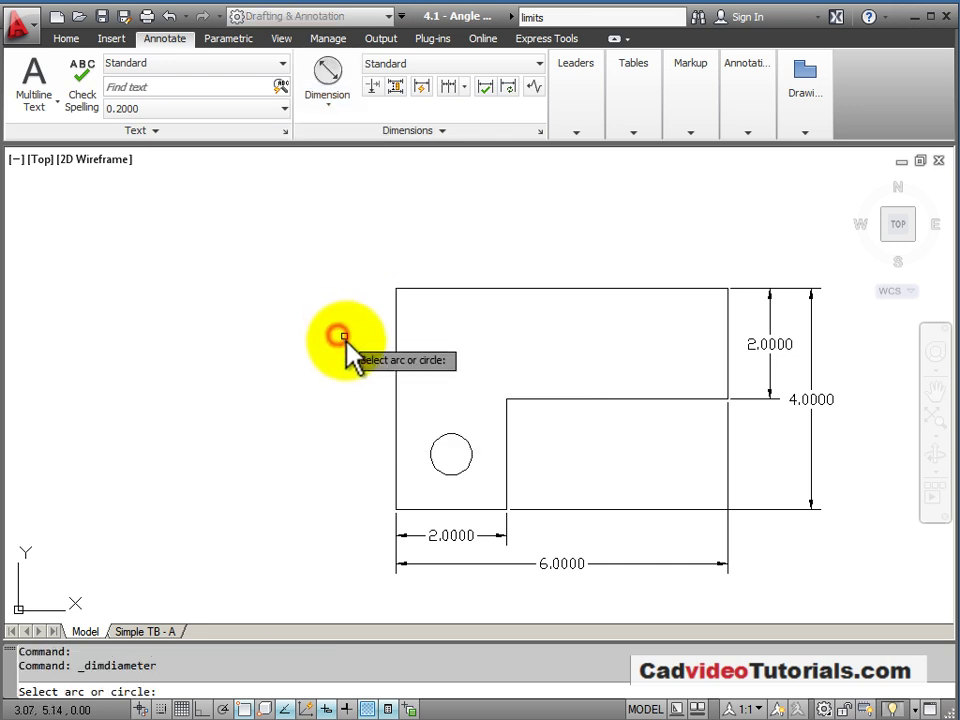
left_click(442, 434)
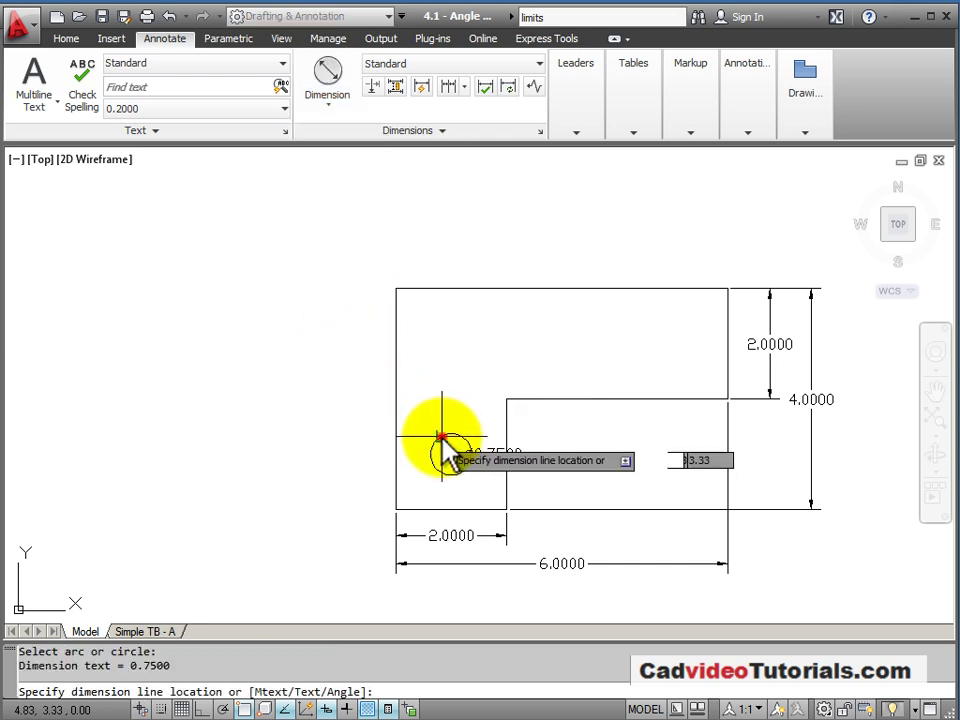
left_click(378, 400)
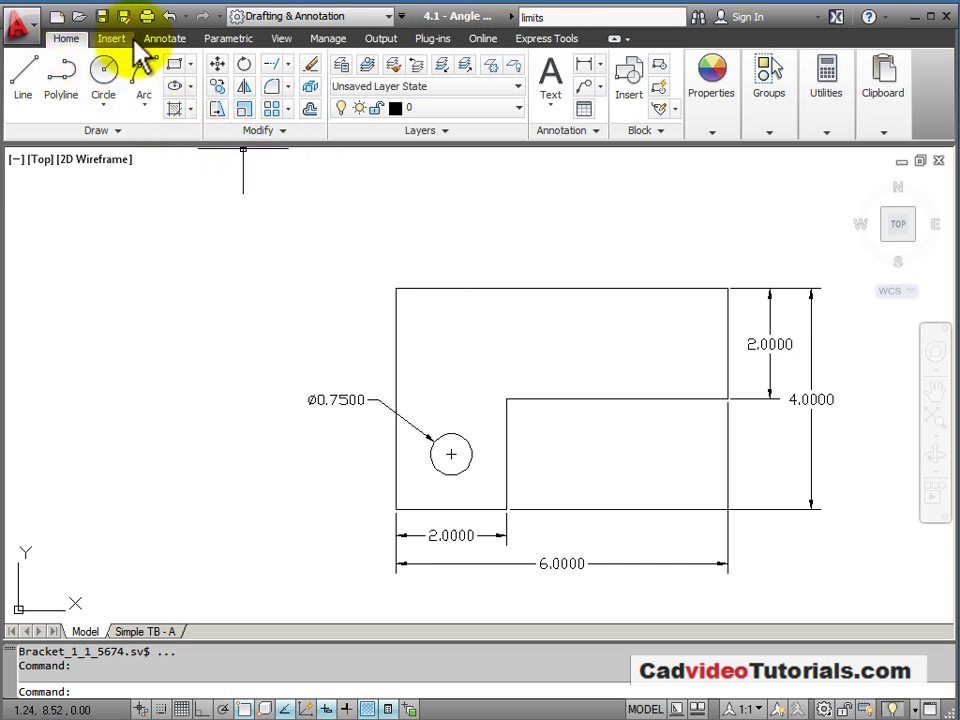
- Open the Dimension Style Manager from the Annotate tab and modify the Standard style
left_click(165, 40)
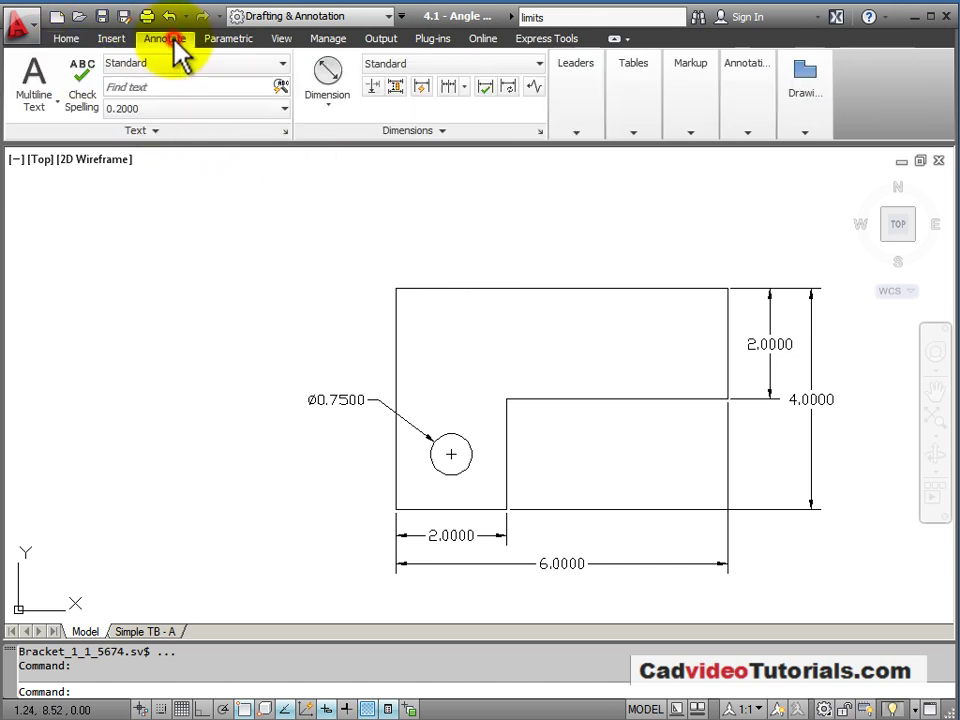
left_click(541, 131)
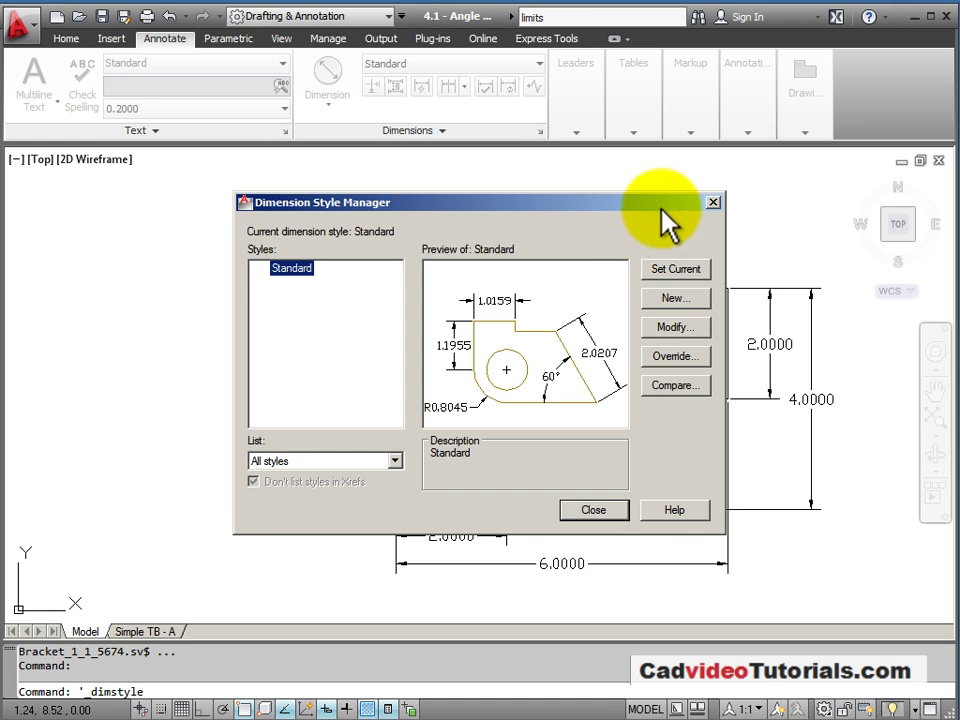
left_click(690, 328)
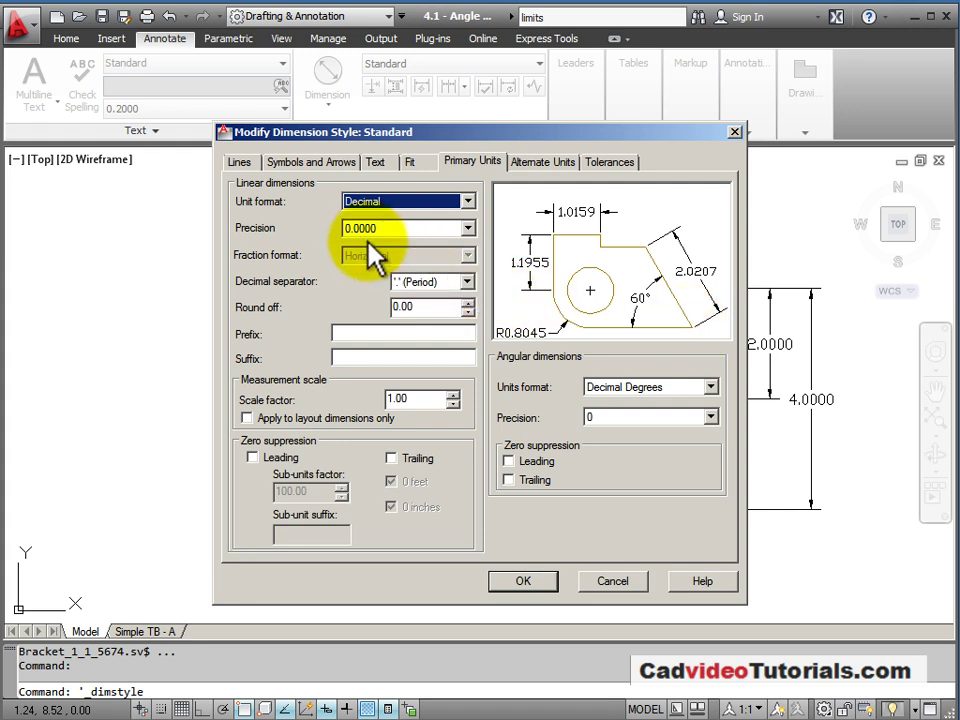
- Set the Standard style's center marks to Line under Symbols and Arrows
left_click(302, 162)
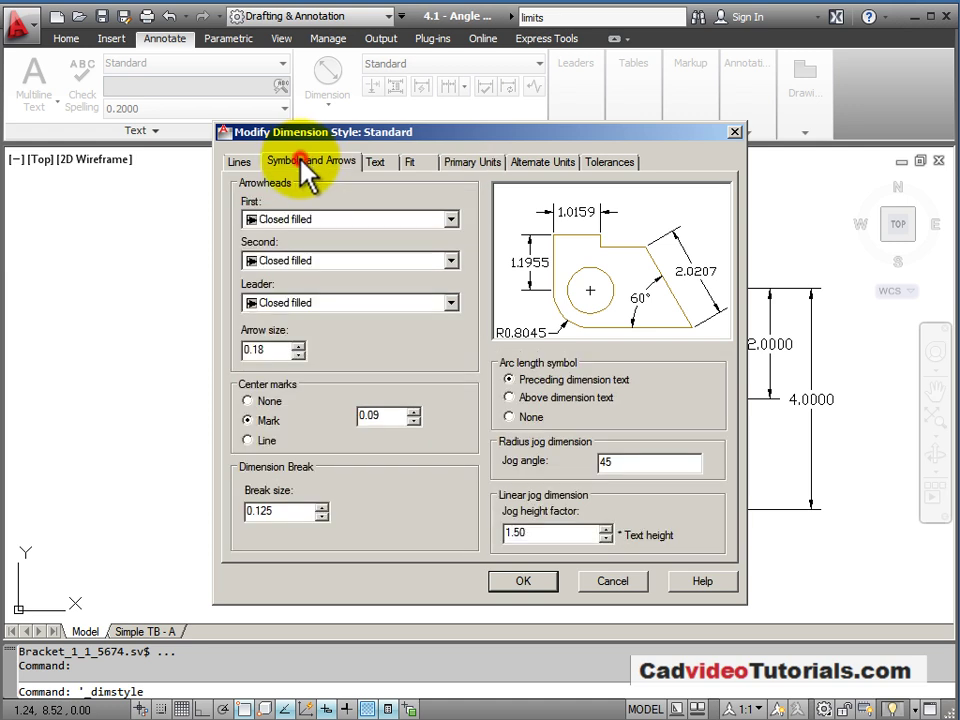
left_click(248, 441)
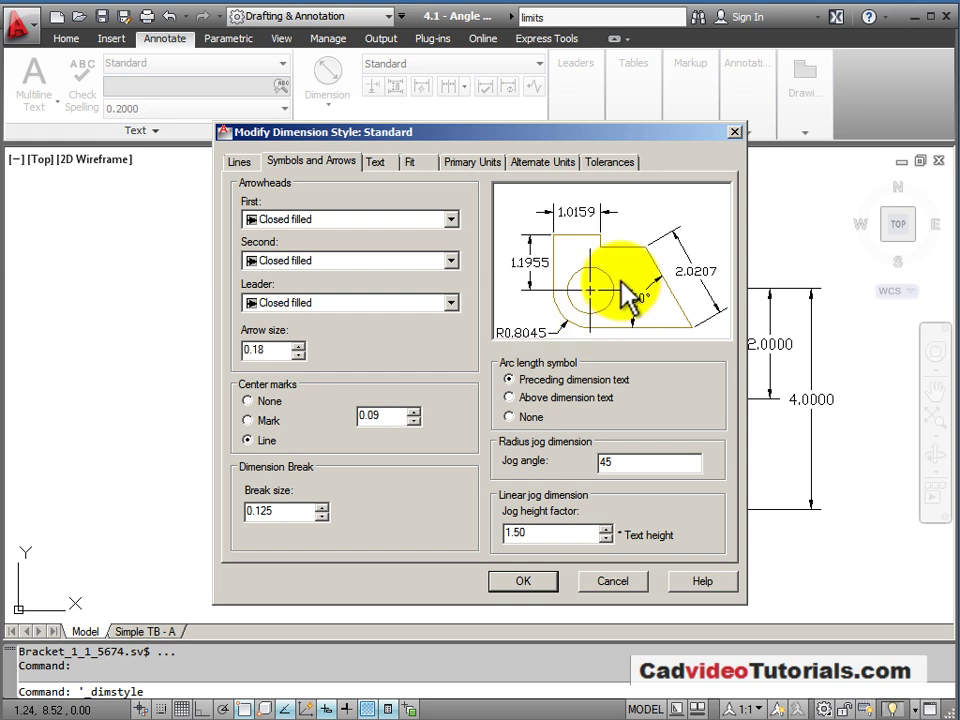
left_click(249, 419)
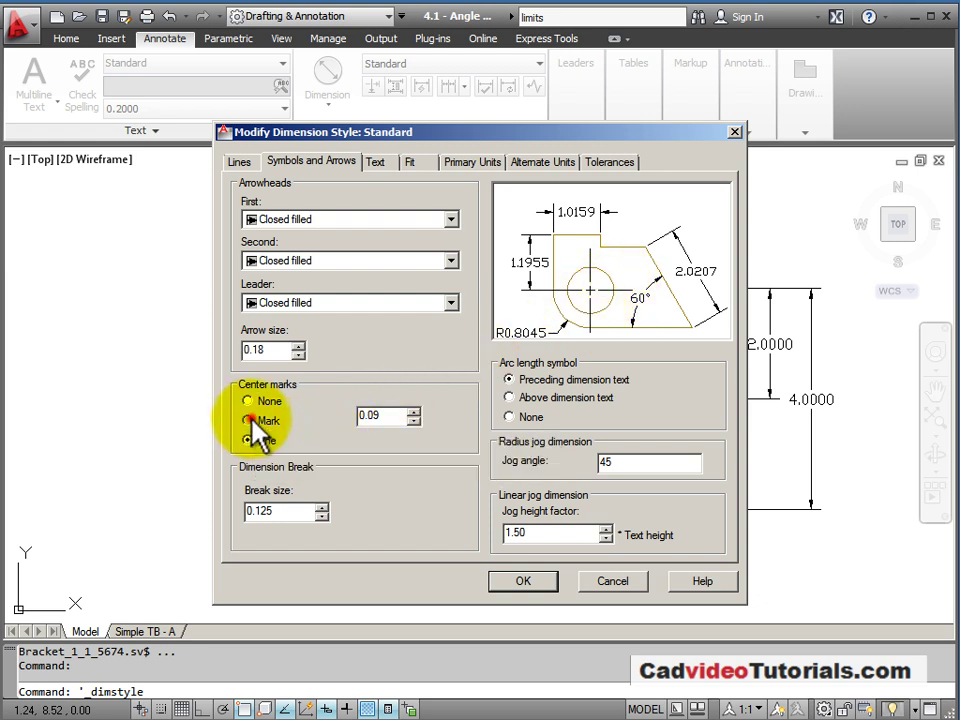
left_click(248, 441)
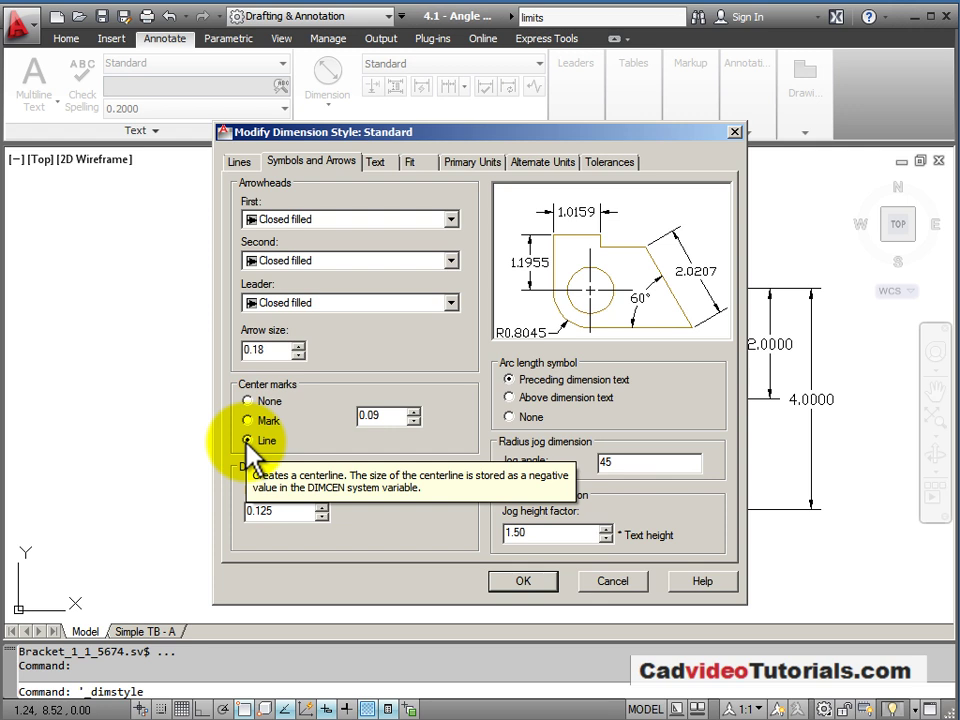
- Set primary units precision to 0.00 and apply it, giving 2.00, 4.00, 6.00 and Ø0.75
left_click(462, 163)
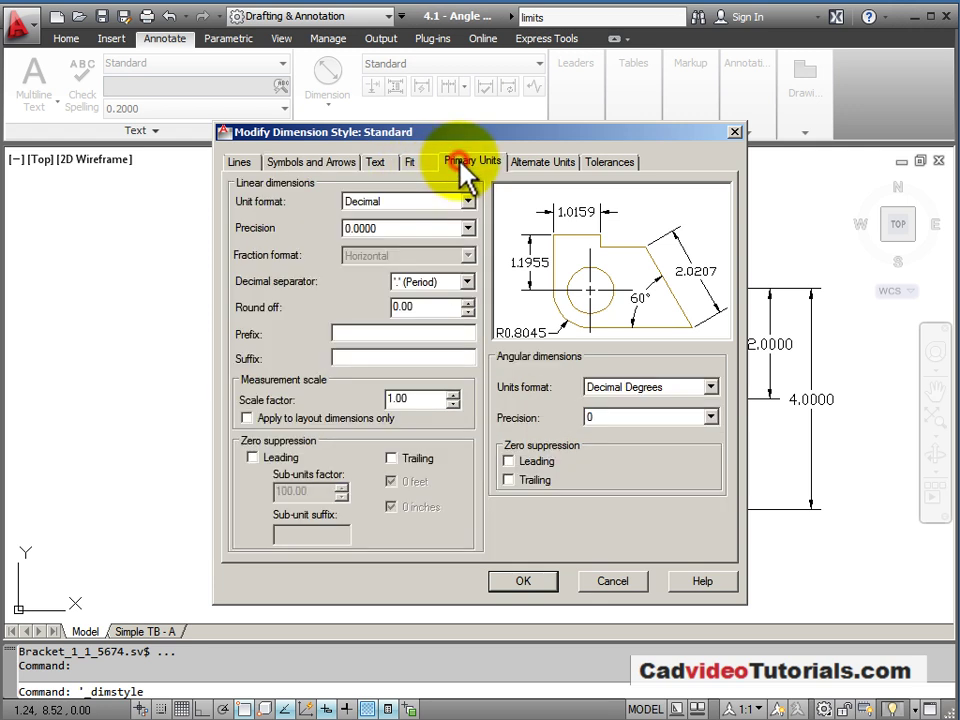
left_click(467, 228)
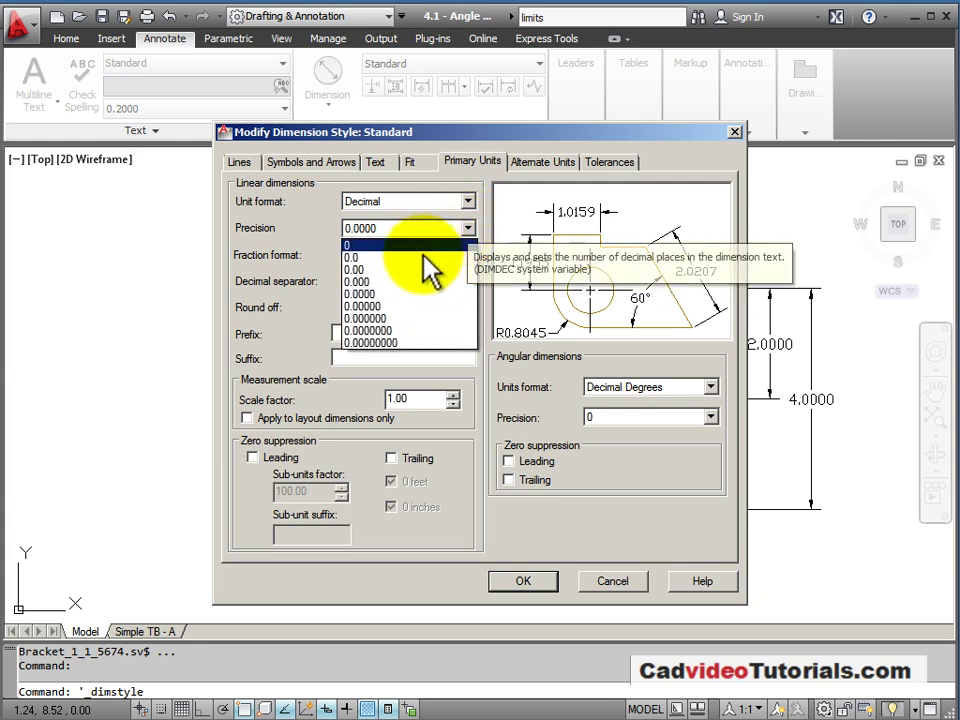
left_click(386, 271)
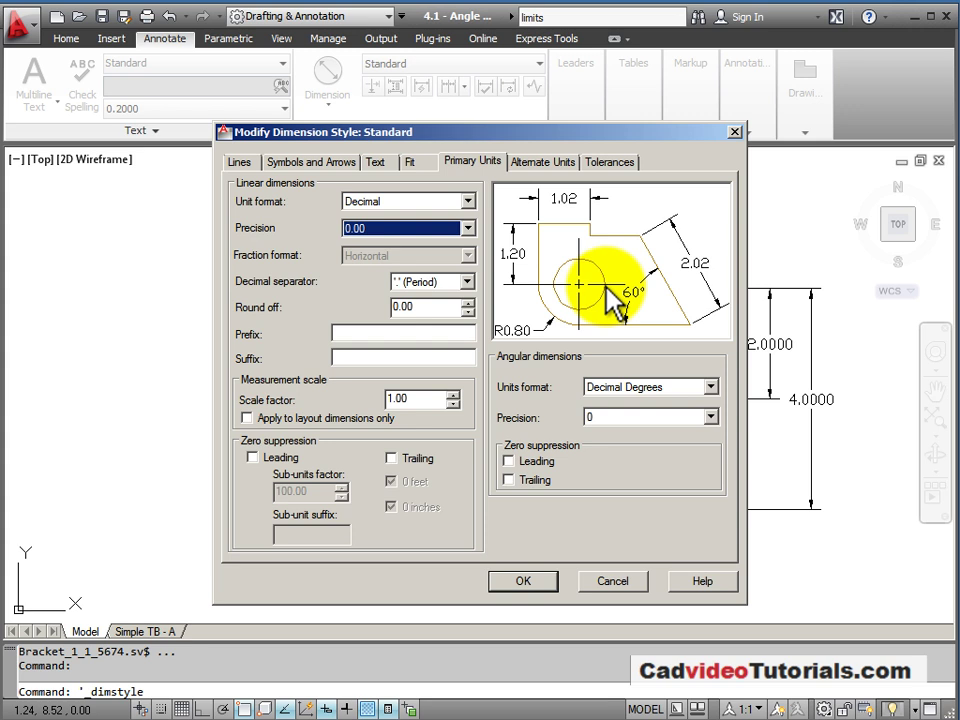
left_click(522, 582)
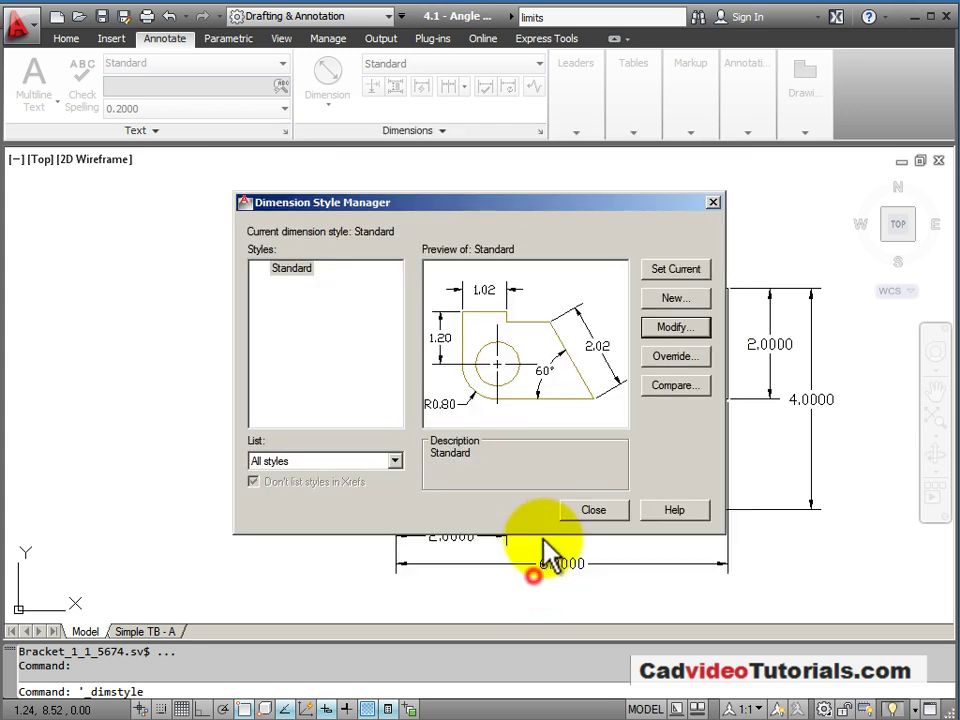
left_click(594, 511)
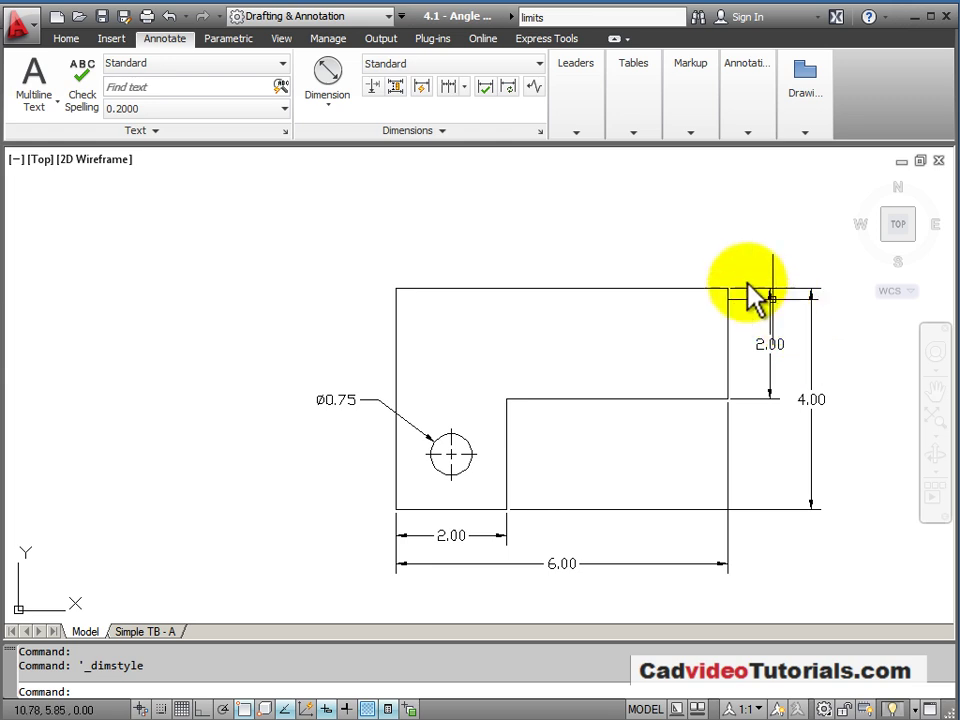